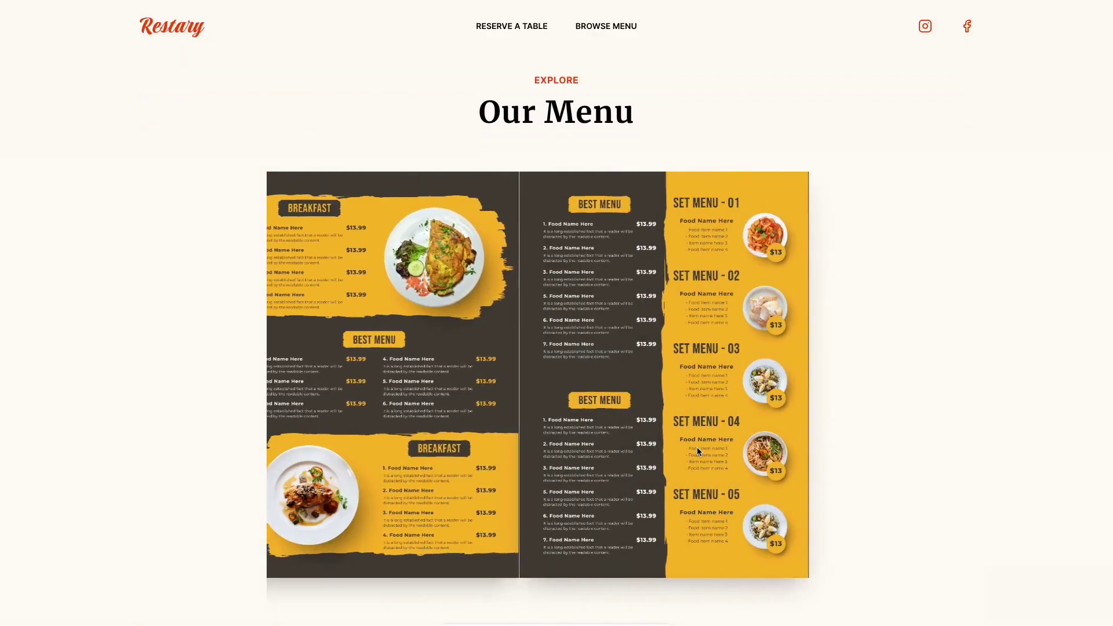
scroll(1059, 416, "down", 3)
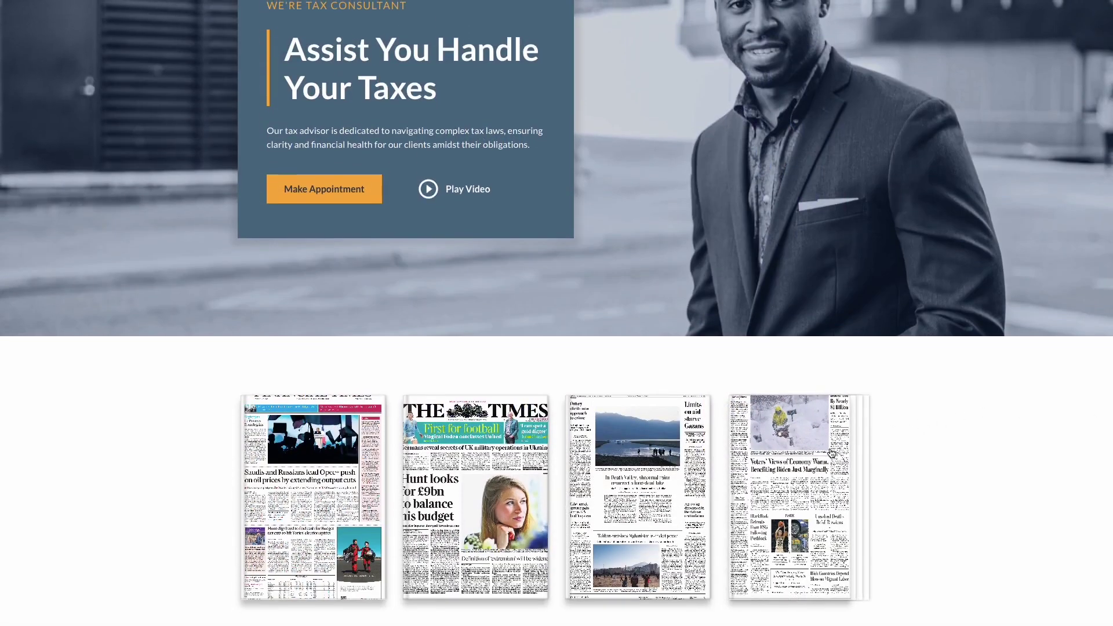
Open the OM Yoga magazine flipbook and flip three spreads, past its Contents spread.
left_click(696, 457)
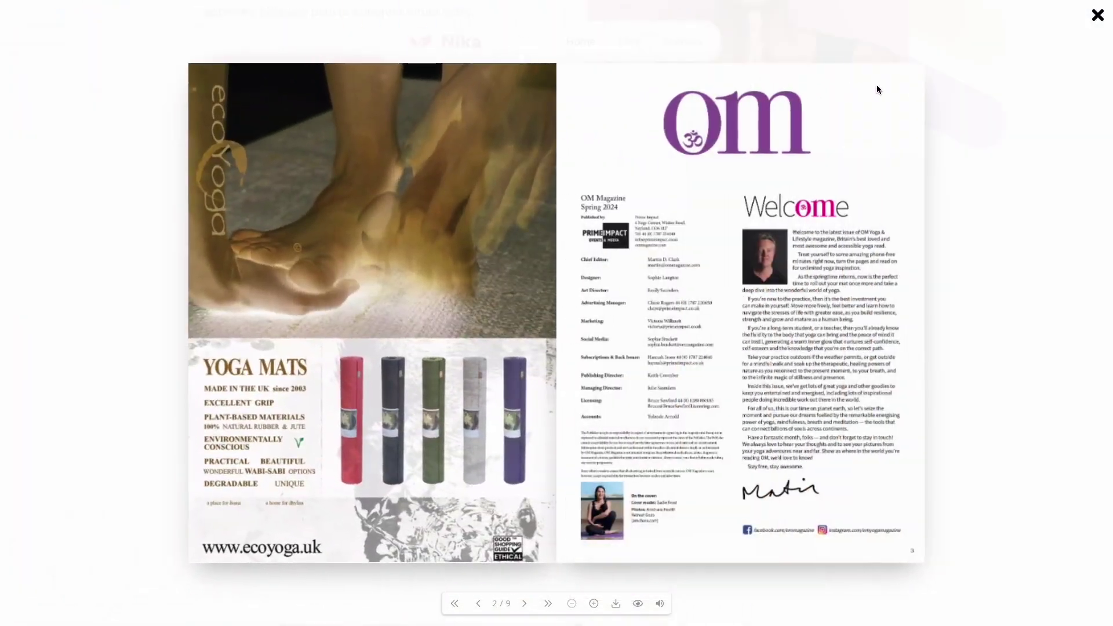
left_click_drag(876, 84, 229, 94)
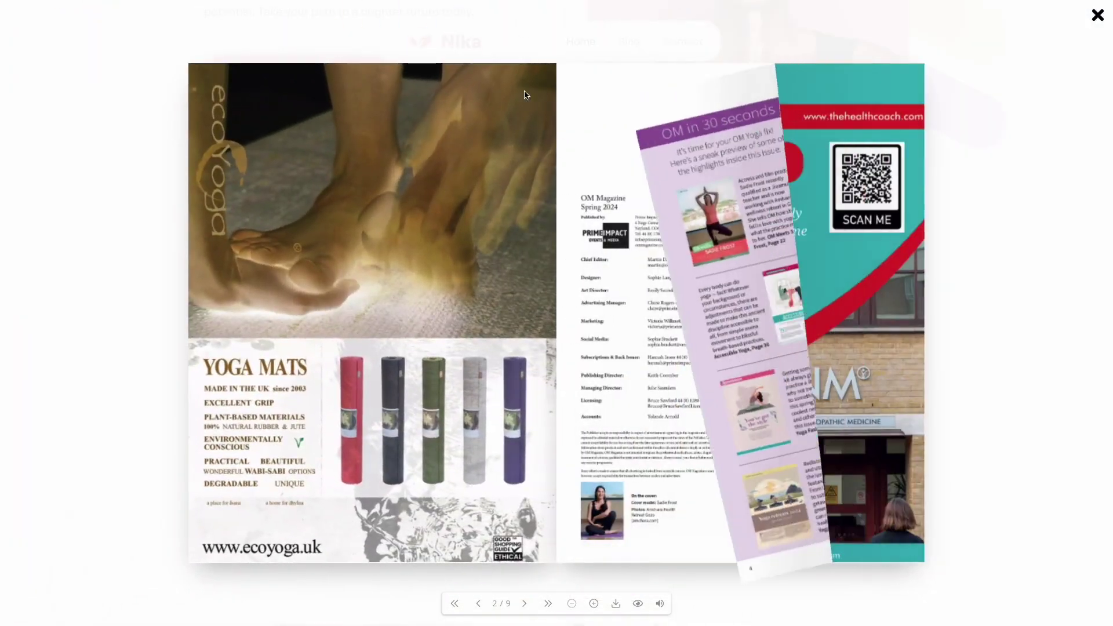
left_click_drag(912, 78, 258, 77)
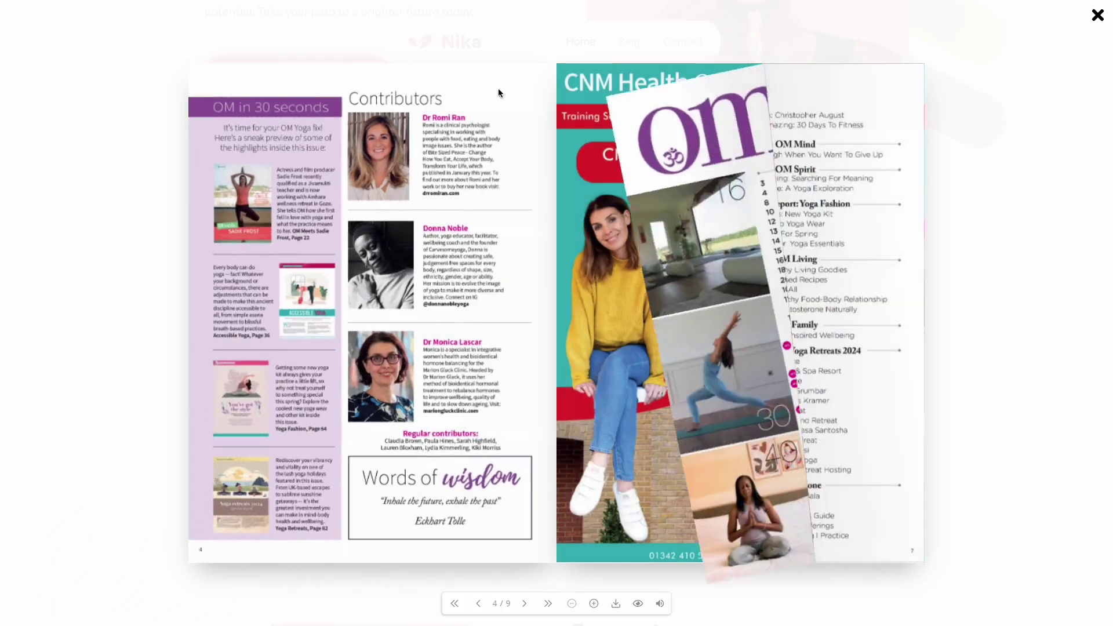
left_click_drag(883, 94, 302, 93)
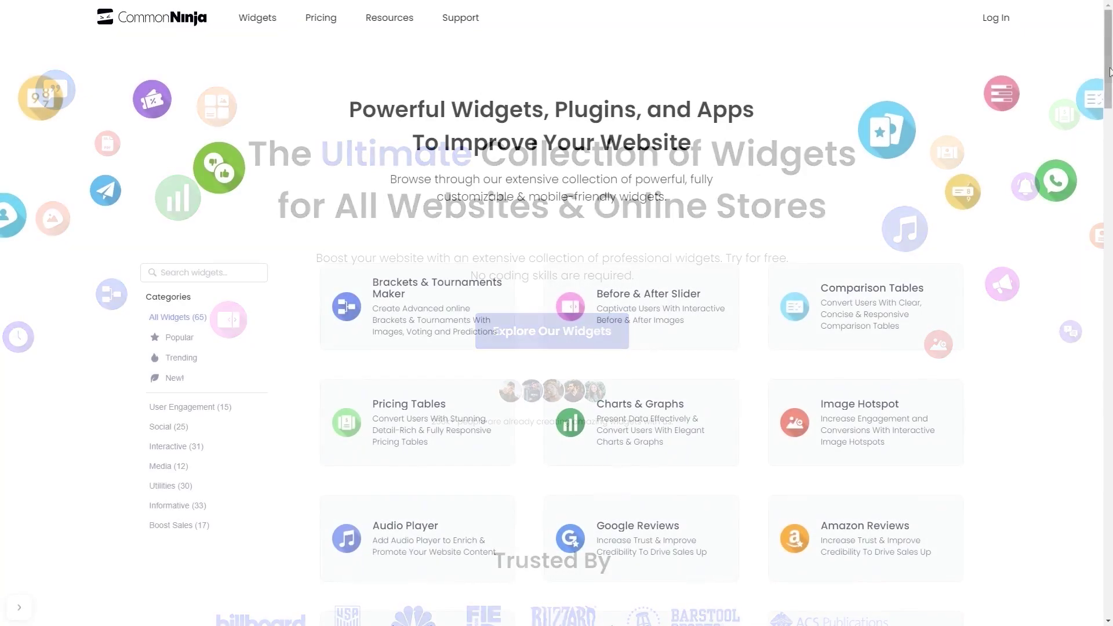
left_click_drag(1111, 71, 1111, 206)
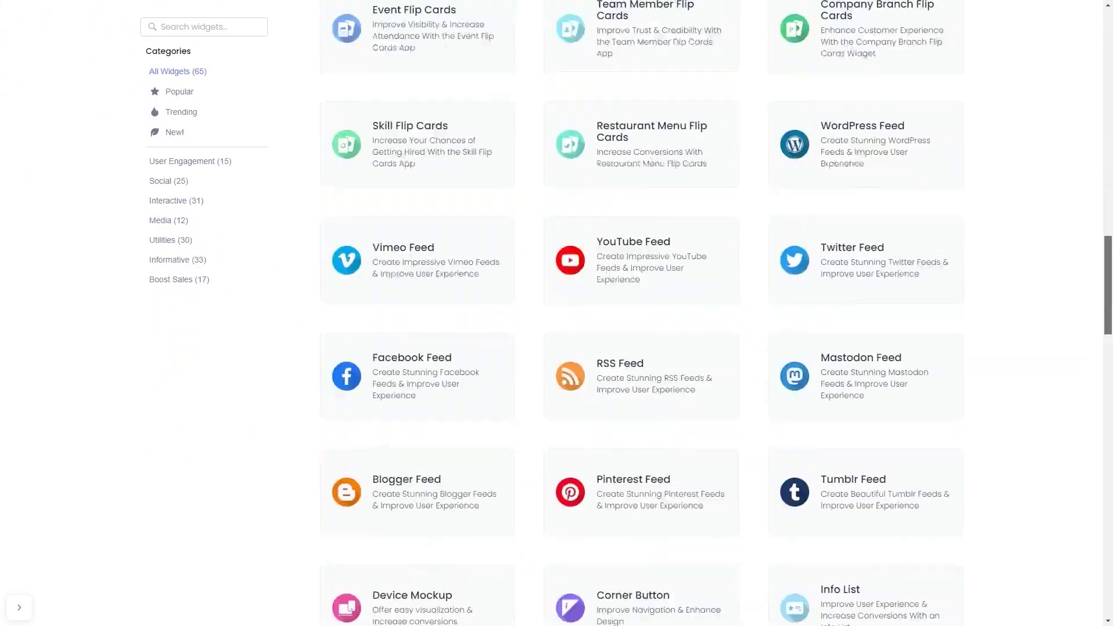
left_click_drag(1111, 205, 1111, 348)
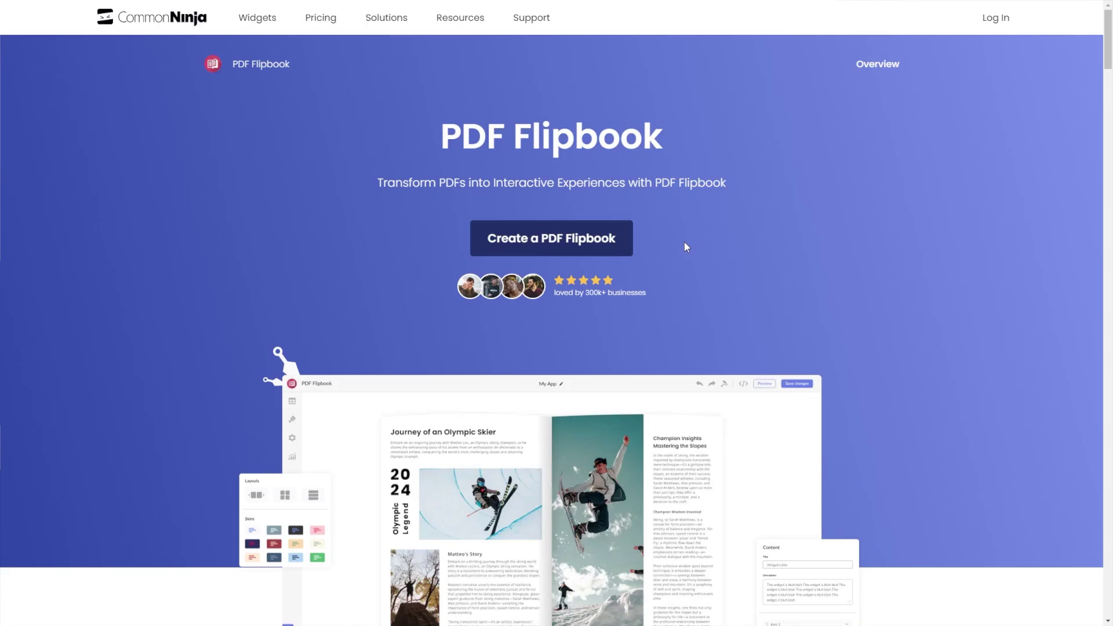
Start a new flipbook with Create a PDF Flipbook on the PDF Flipbook widget page.
left_click(551, 242)
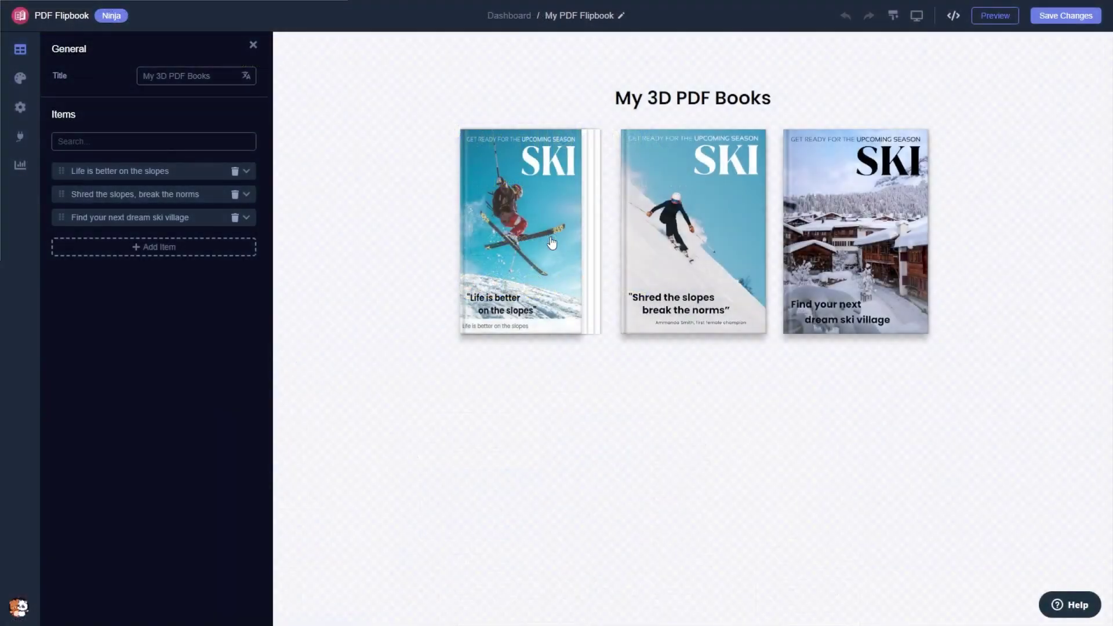
Preview the first SKI book to the Skiing Escapades spread, then expand 'Life is better on the slopes'.
left_click(551, 243)
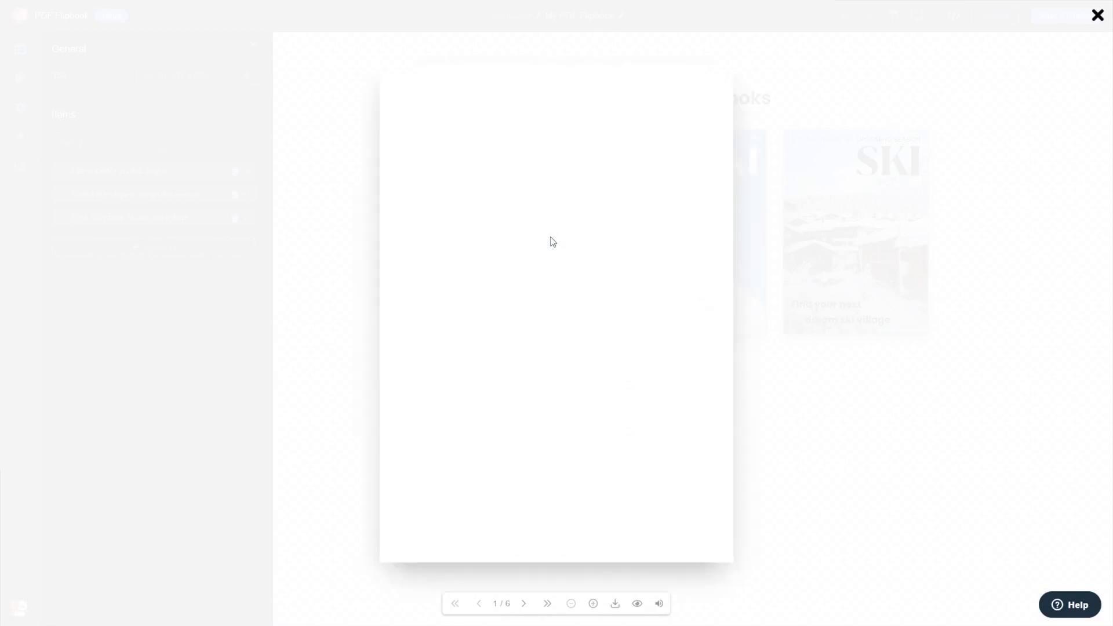
left_click(551, 237)
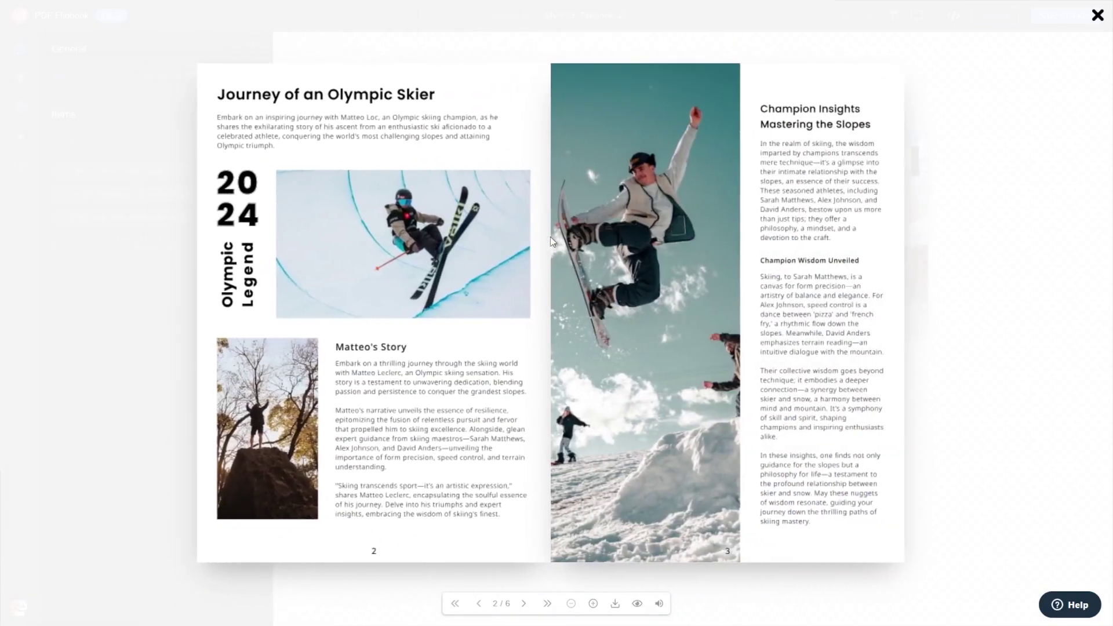
left_click(687, 243)
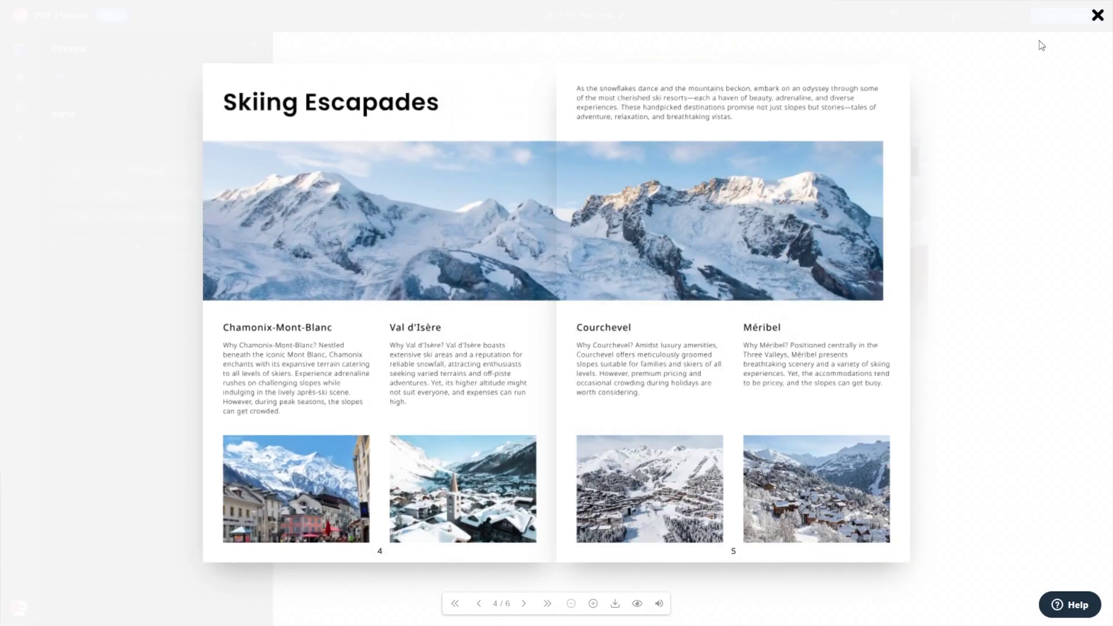
left_click(1099, 18)
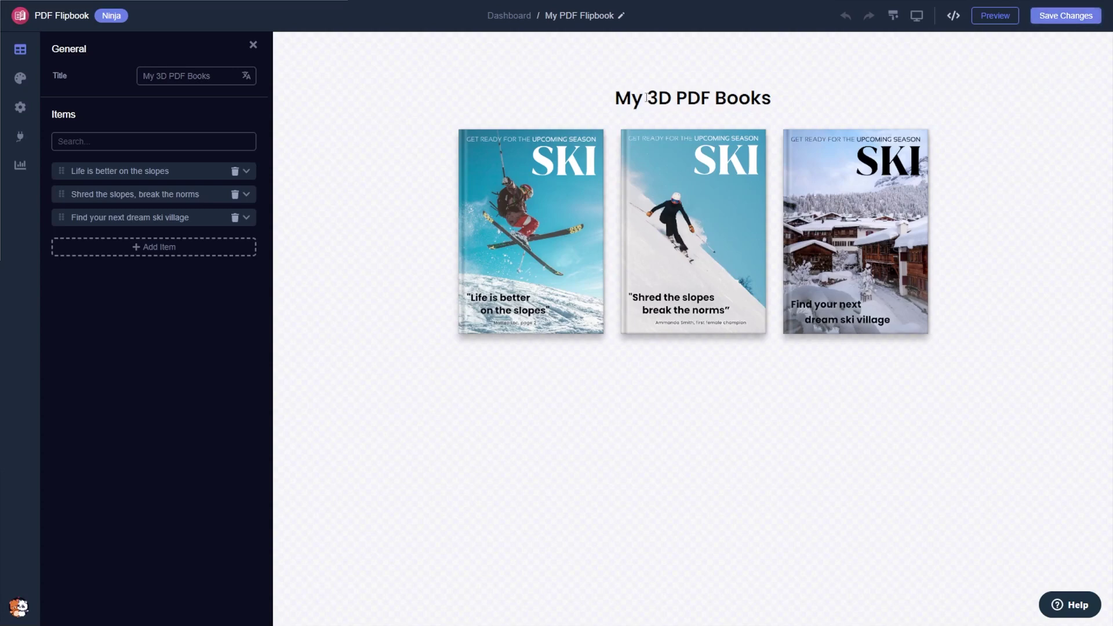
left_click(176, 176)
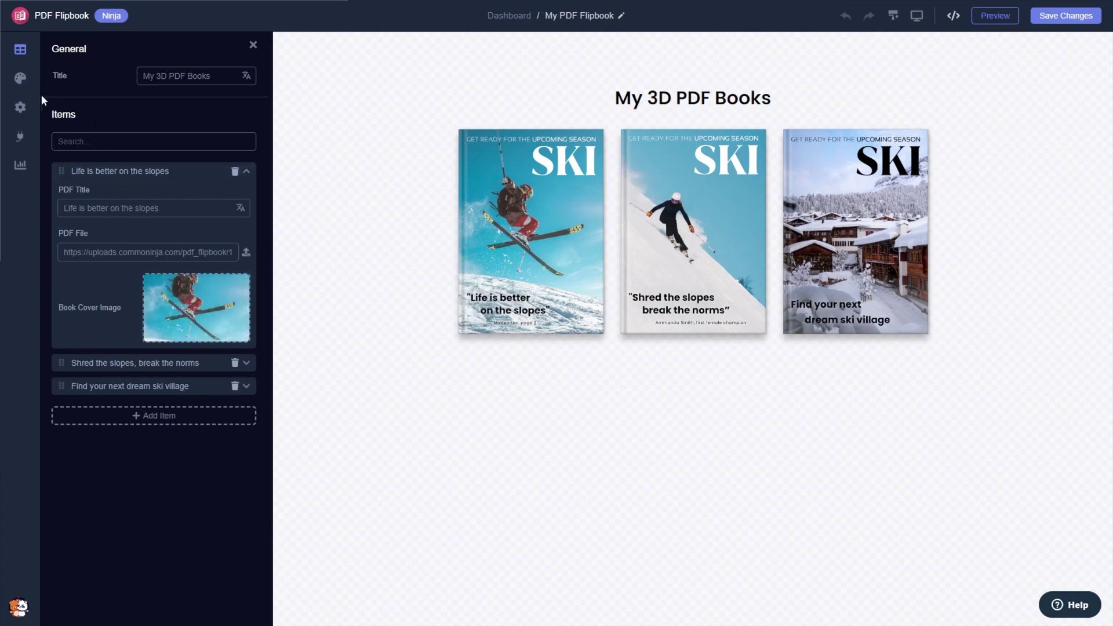
Reduce the flipbook width and preview book cover size in the advanced style settings.
left_click(20, 79)
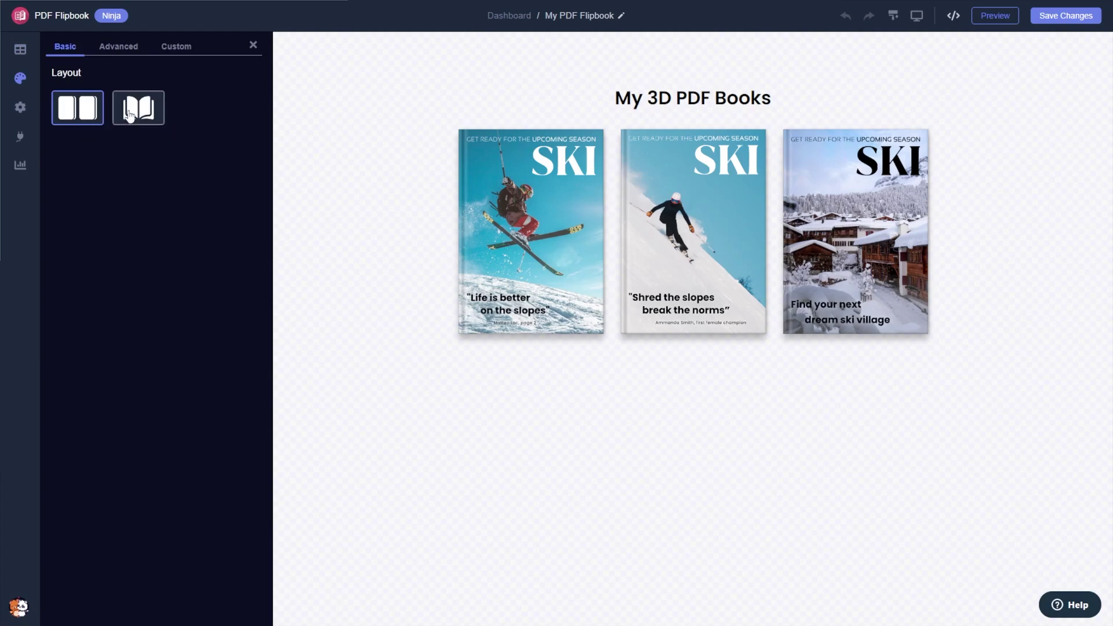
left_click(125, 51)
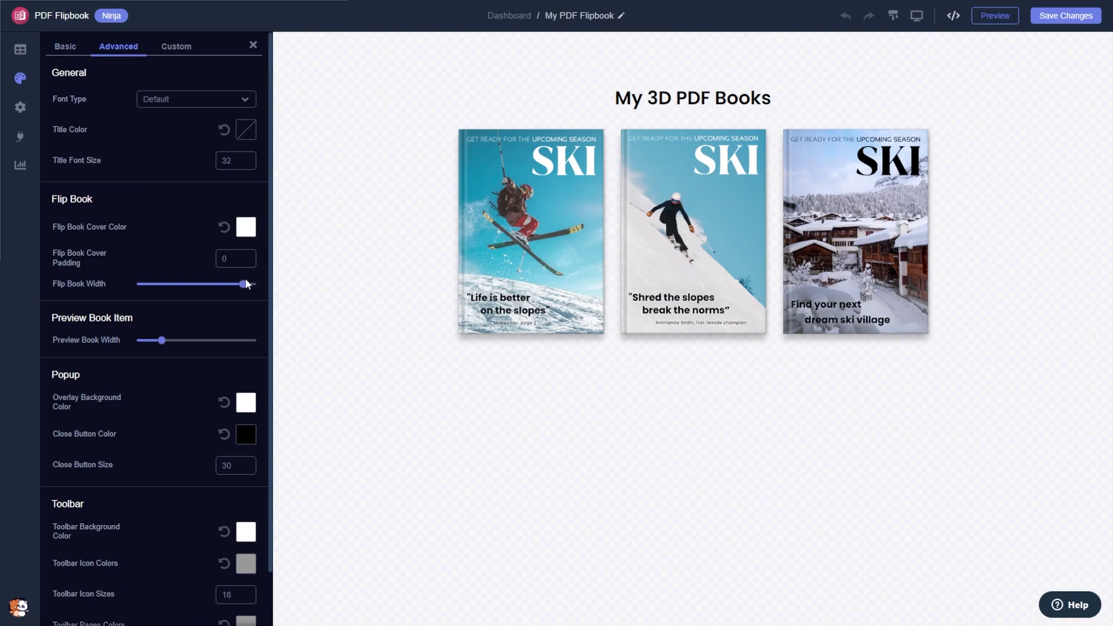
left_click_drag(245, 284, 207, 284)
mouse_move(162, 341)
left_mouse_down()
mouse_move(178, 340)
mouse_move(151, 341)
left_mouse_up()
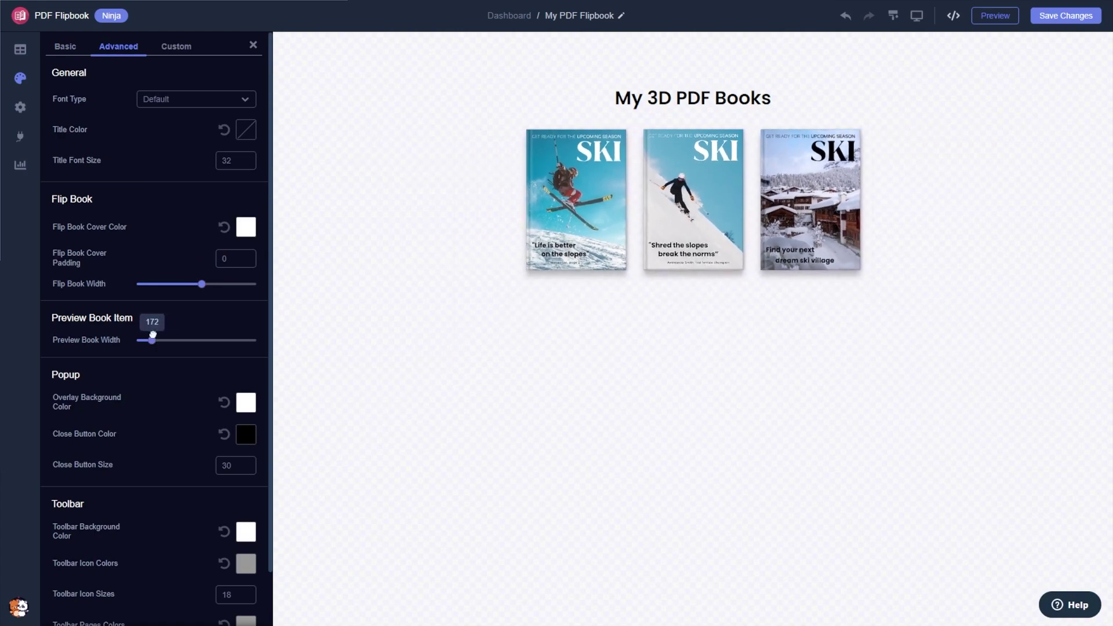
Set the popup overlay background to teal and check it on the first SKI book.
left_click(247, 403)
left_click(159, 419)
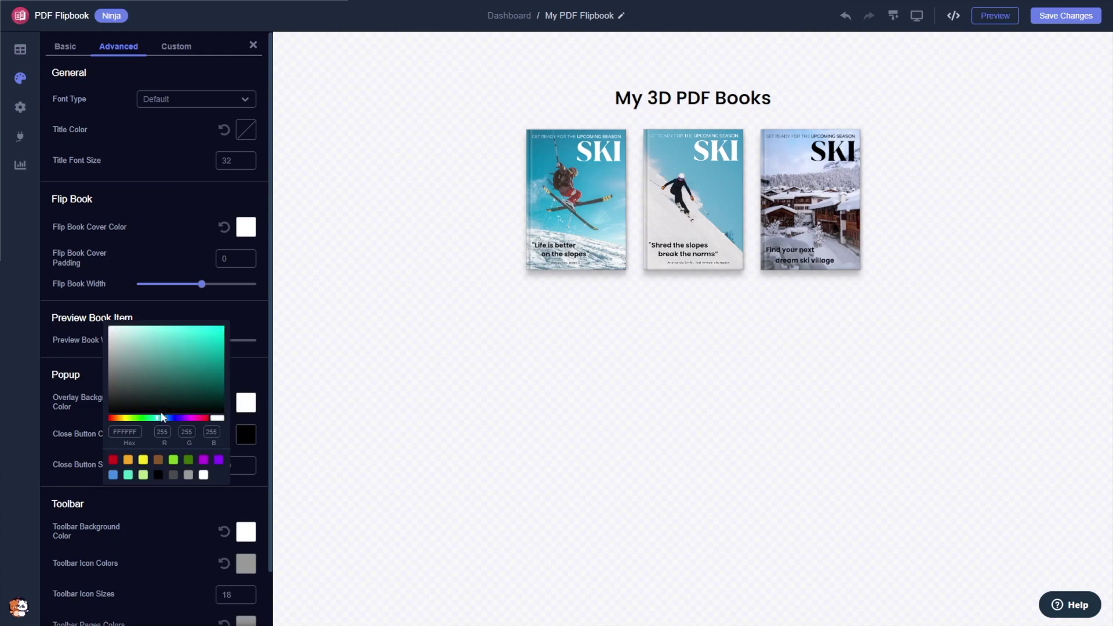
left_click(180, 362)
left_click(355, 367)
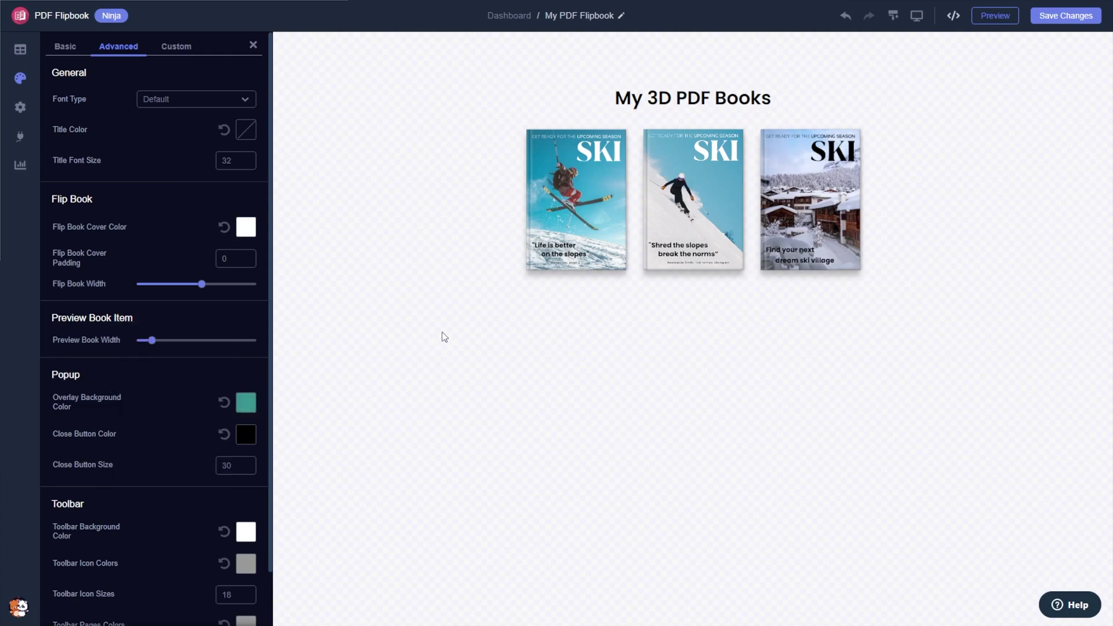
left_click(559, 232)
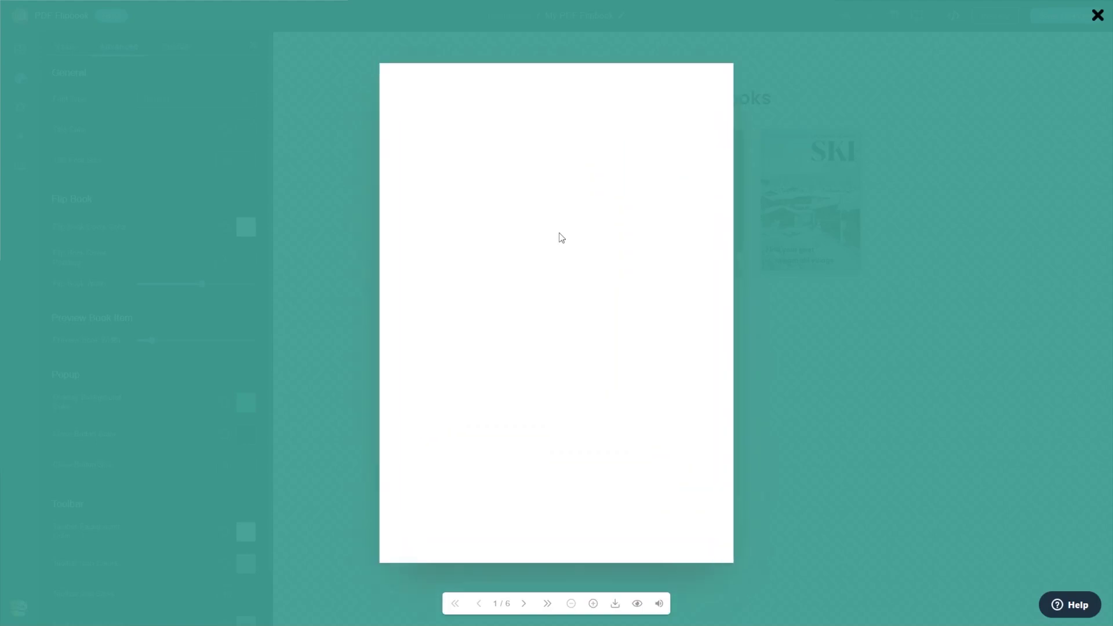
left_click(1097, 16)
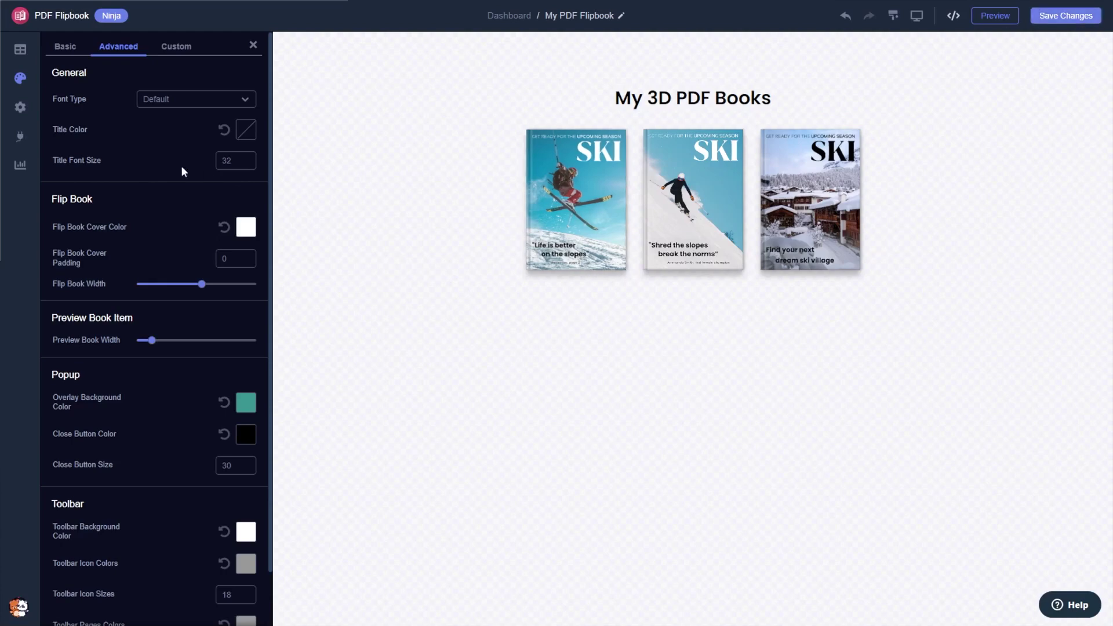
Turn off Show Title to hide 'My 3D PDF Books', then bring up the Integrations options.
left_click(20, 106)
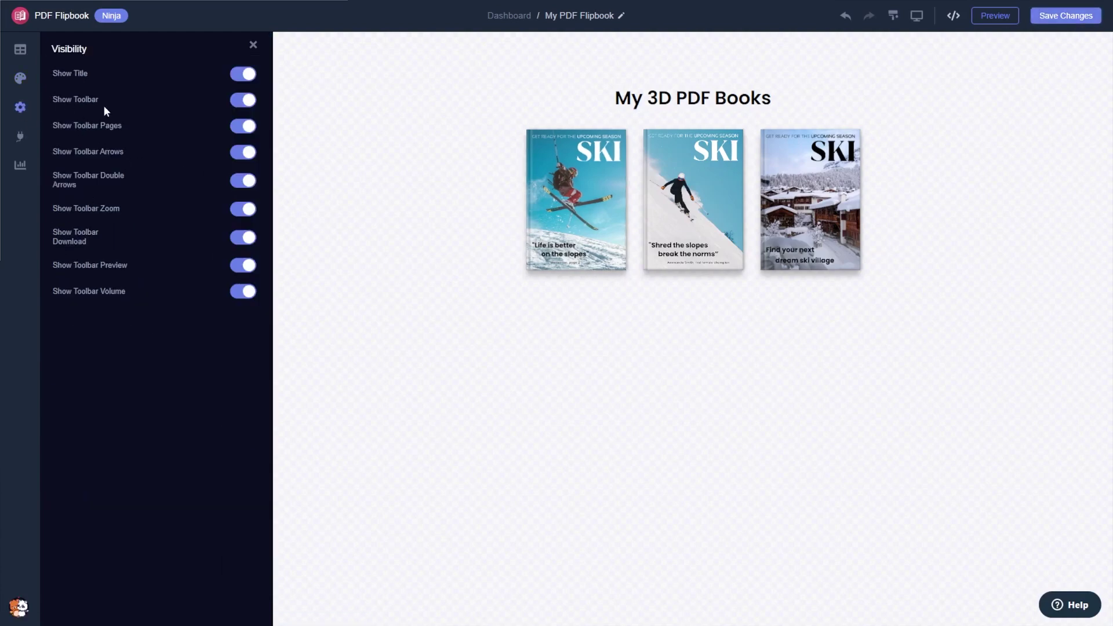
left_click(242, 79)
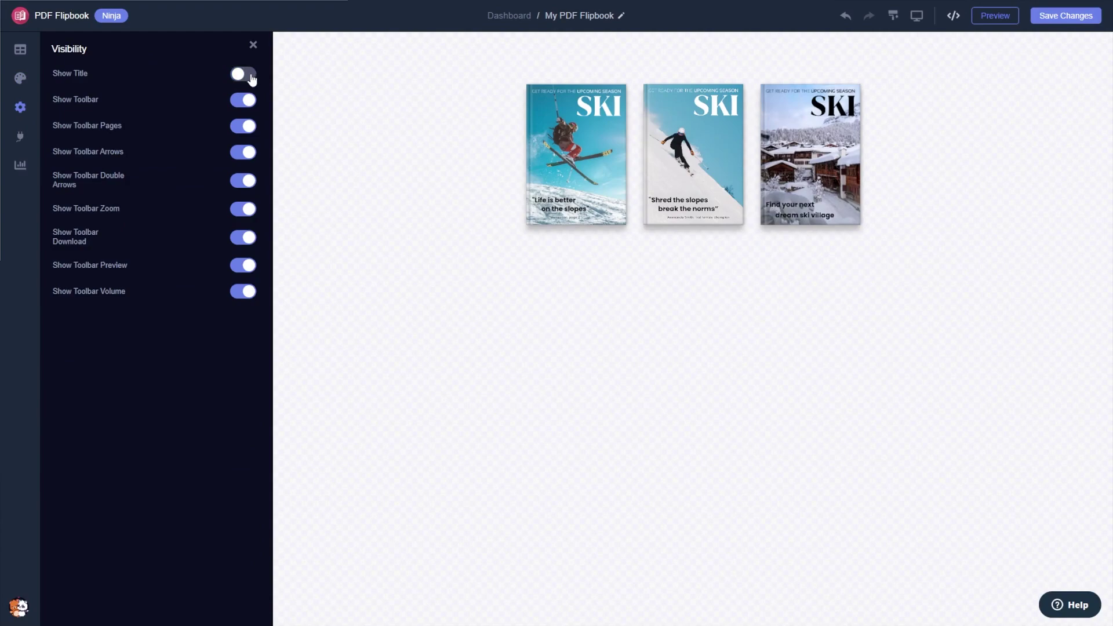
left_click(22, 138)
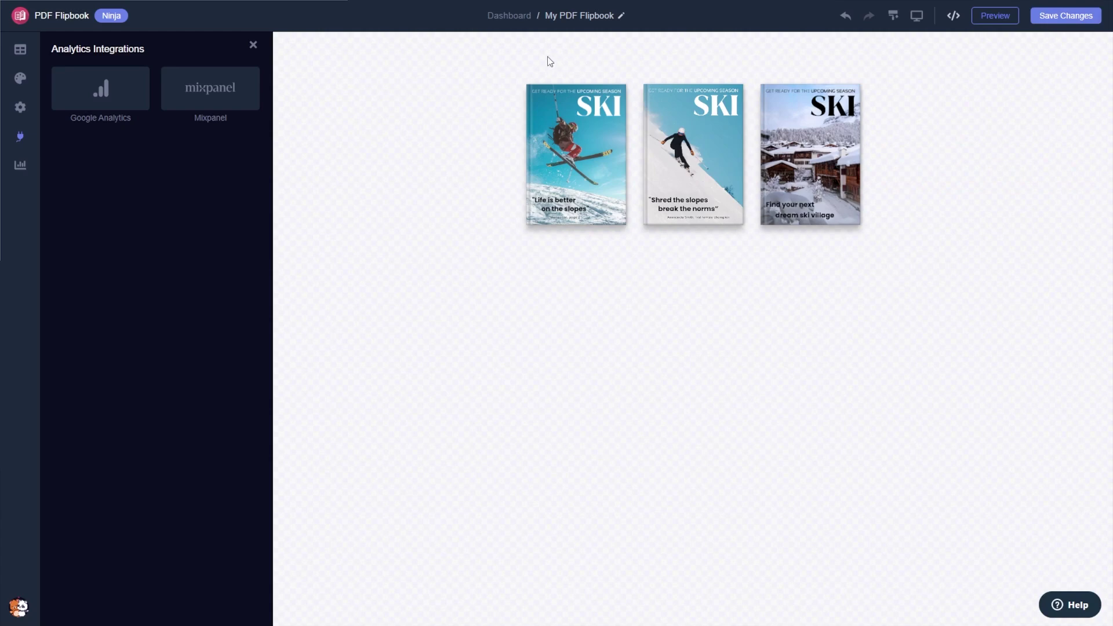
Copy My Widget's installation script from the My Website project dashboard.
left_click(514, 16)
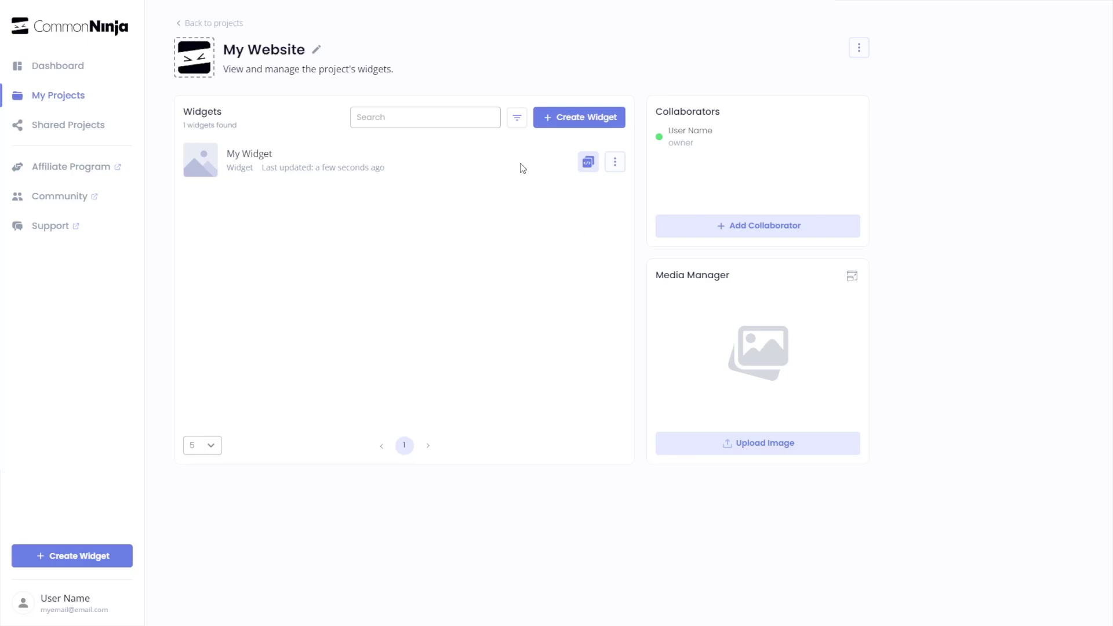
left_click(589, 163)
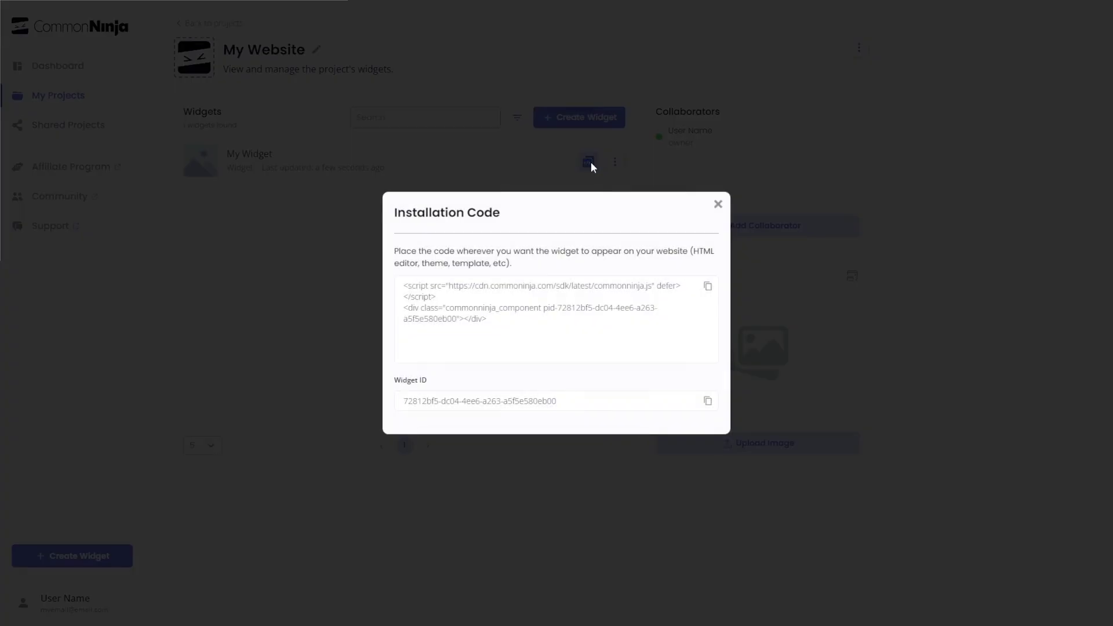
left_click(709, 290)
left_click(717, 209)
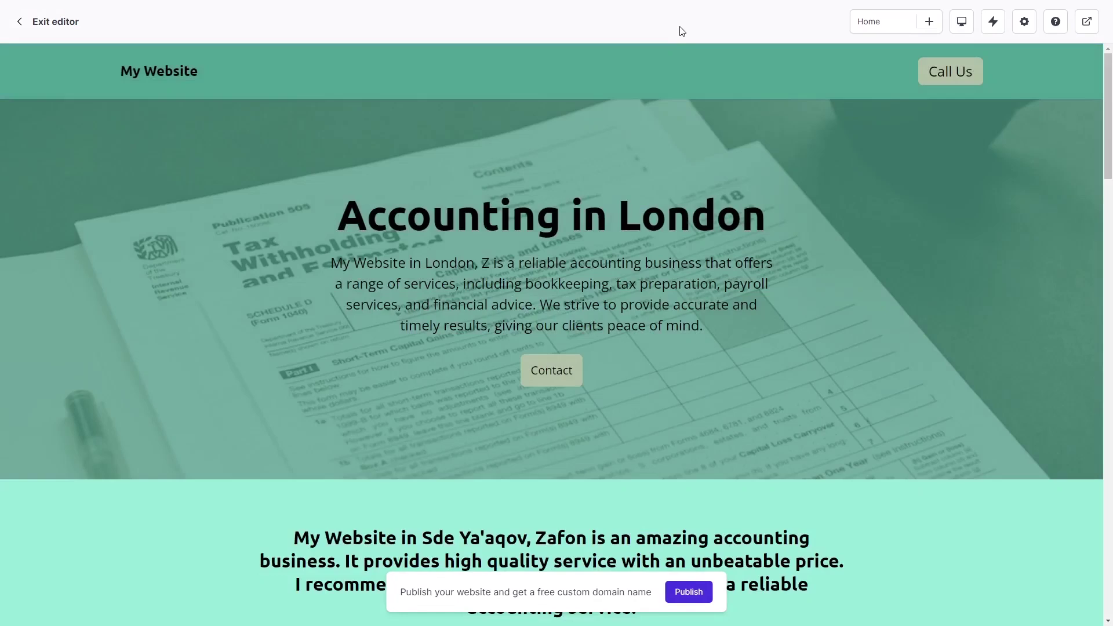
mouse_move(608, 419)
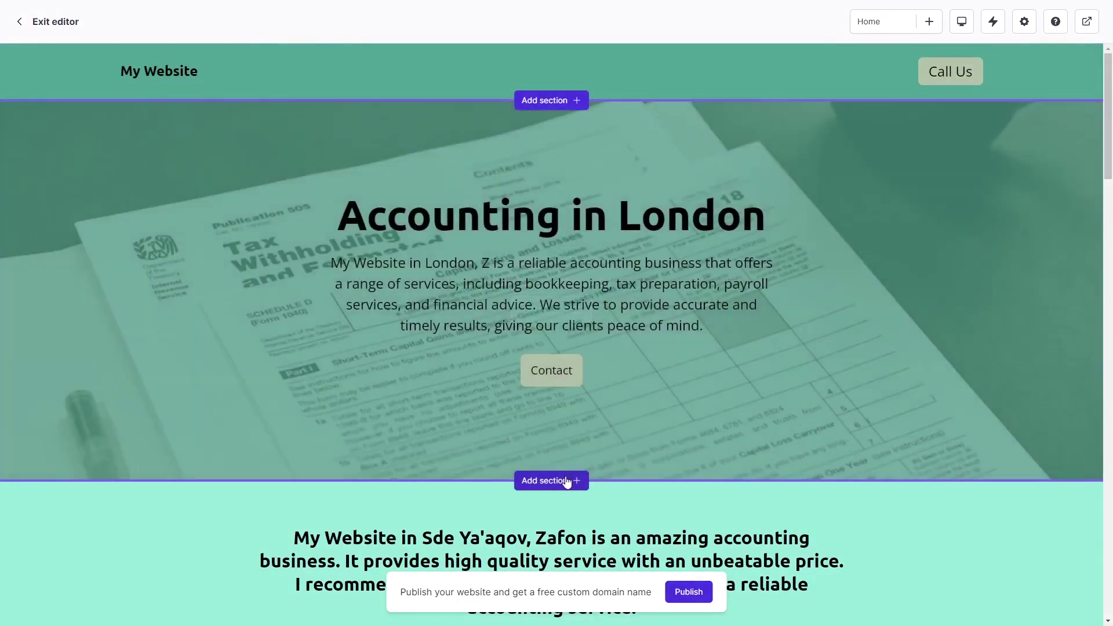
Insert an Embed block section below the Accounting in London hero.
left_click(566, 481)
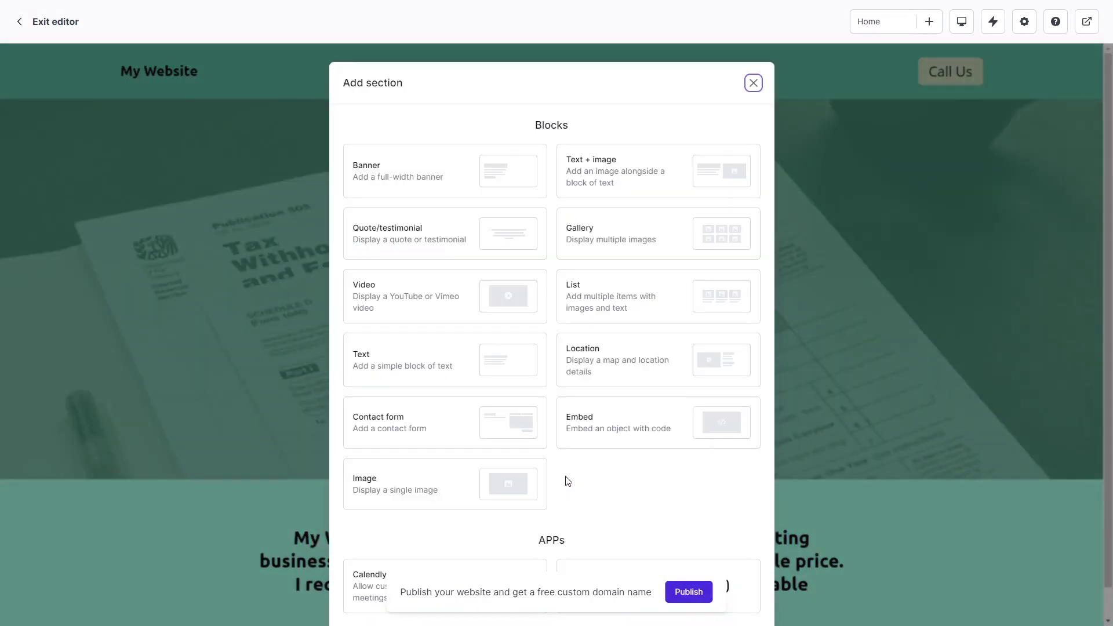
left_click(600, 433)
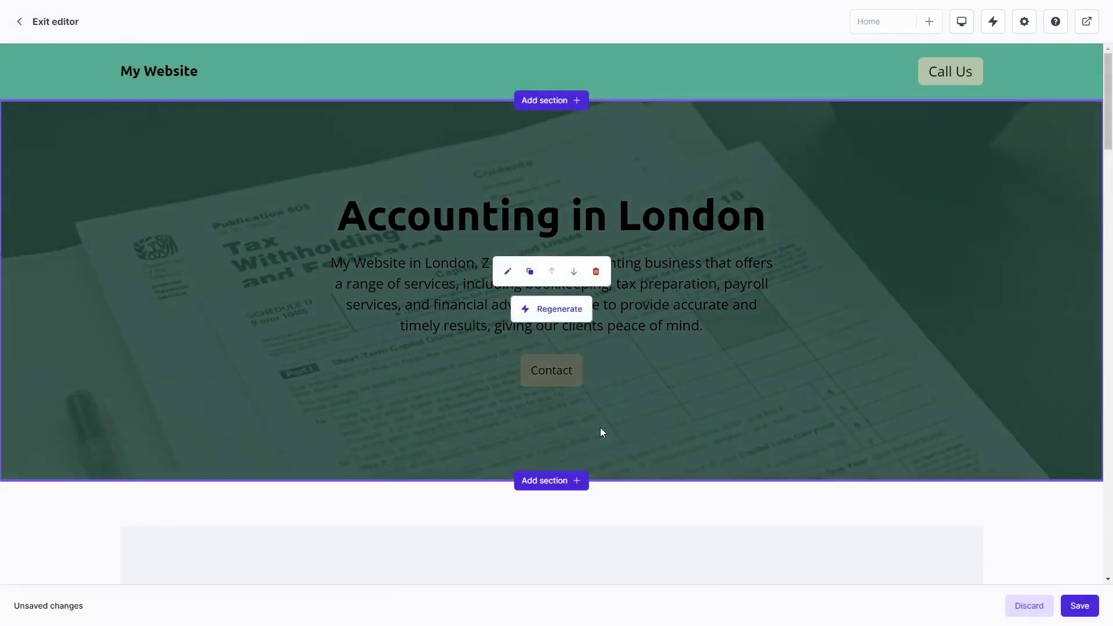
scroll(571, 512, "down", 2)
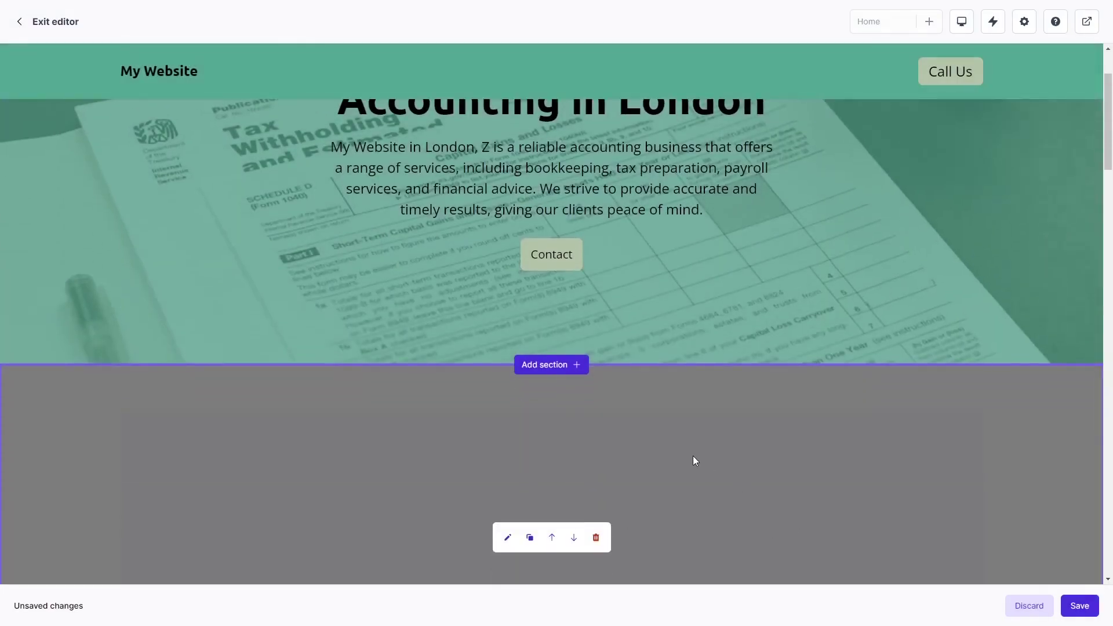
Paste the copied Common Ninja widget code into the embed section's Code field and save.
left_click(511, 540)
left_click(967, 201)
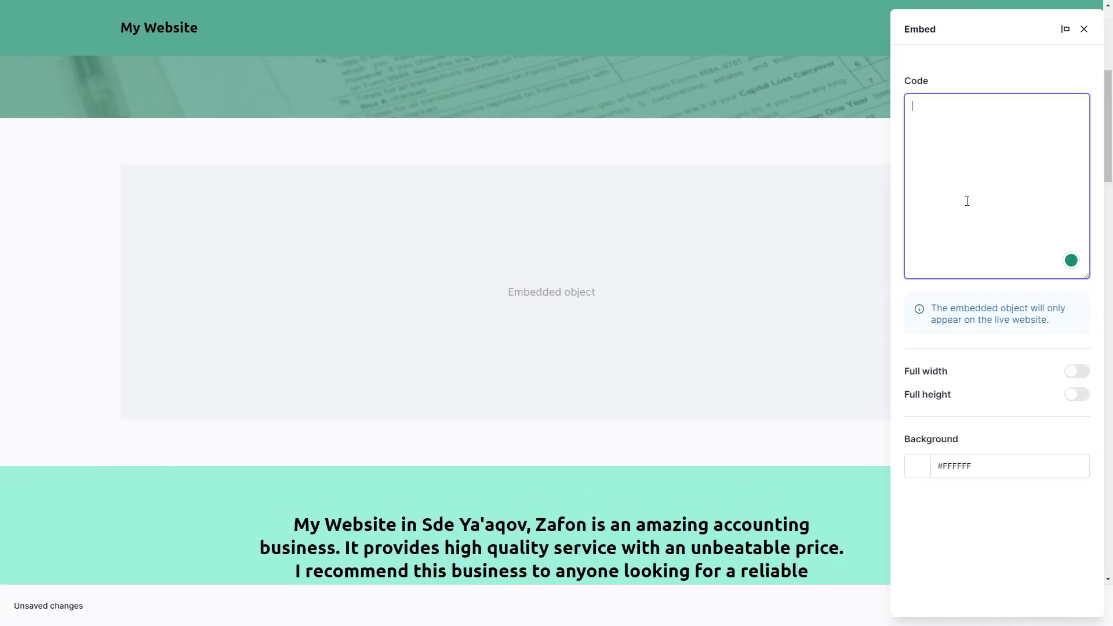
key("ctrl+v")
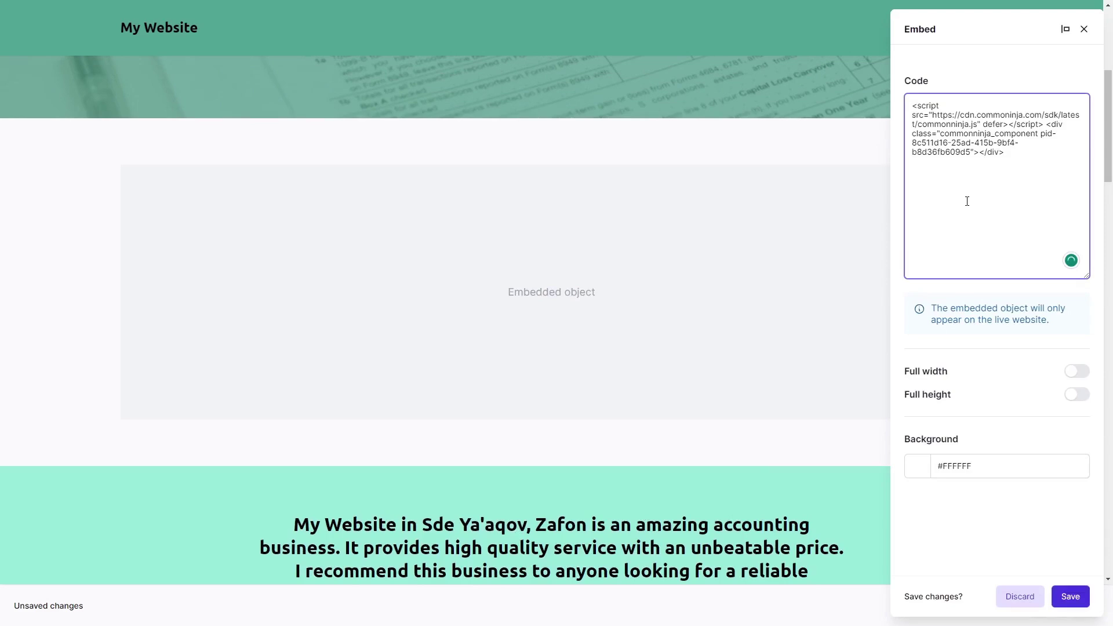
left_click(1072, 602)
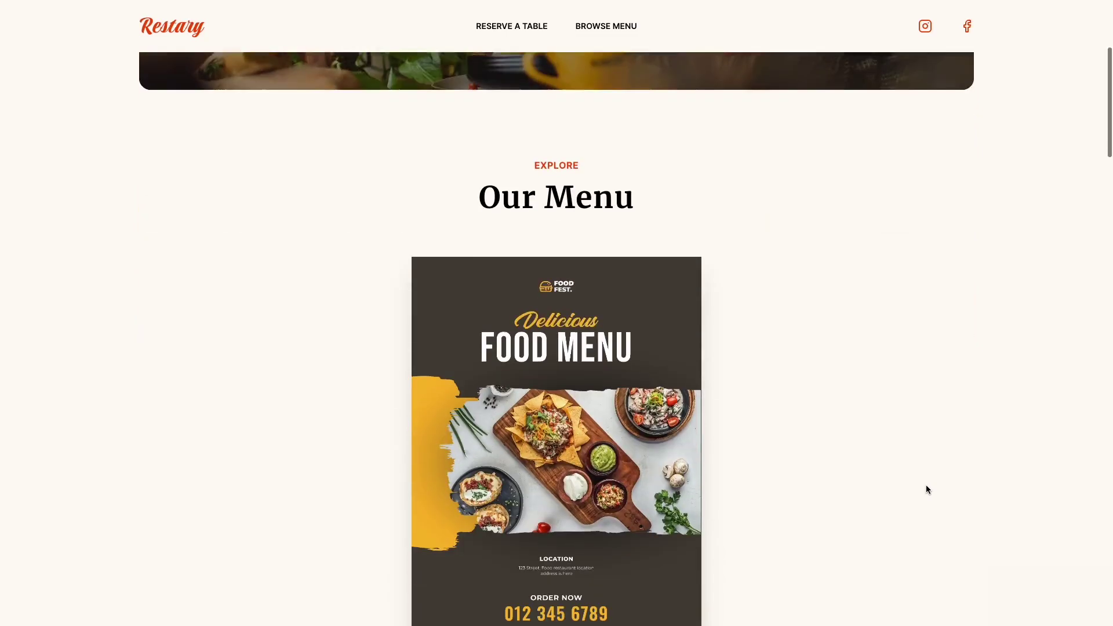
scroll(927, 489, "down", 1)
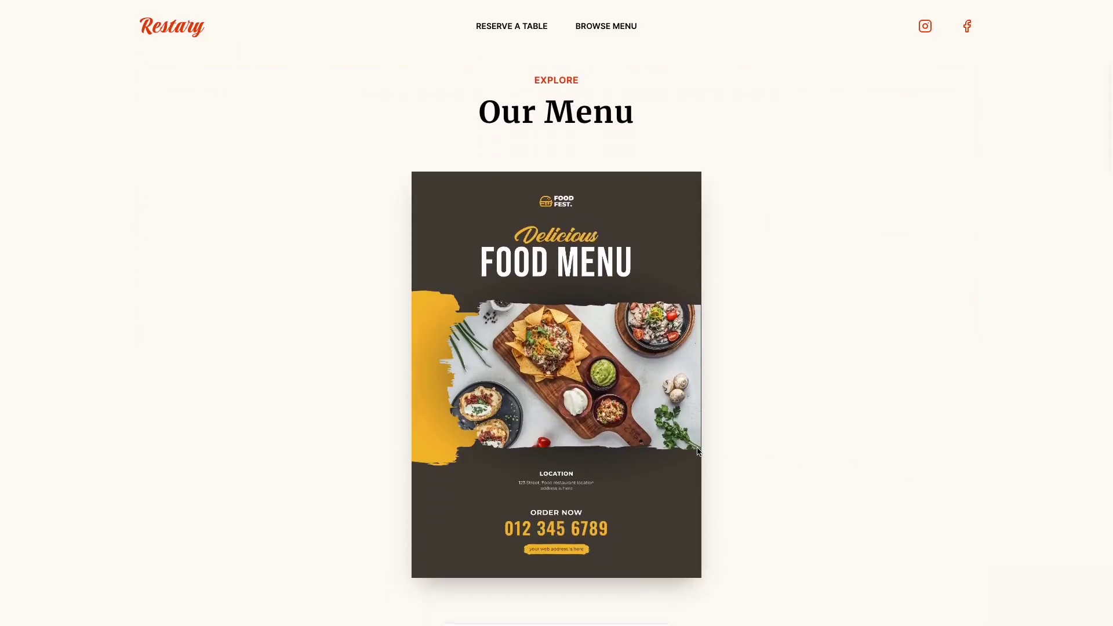
Flip through the food menu and newspaper flipbooks, then the OM Spring 2024 magazine to Contents.
left_click(697, 450)
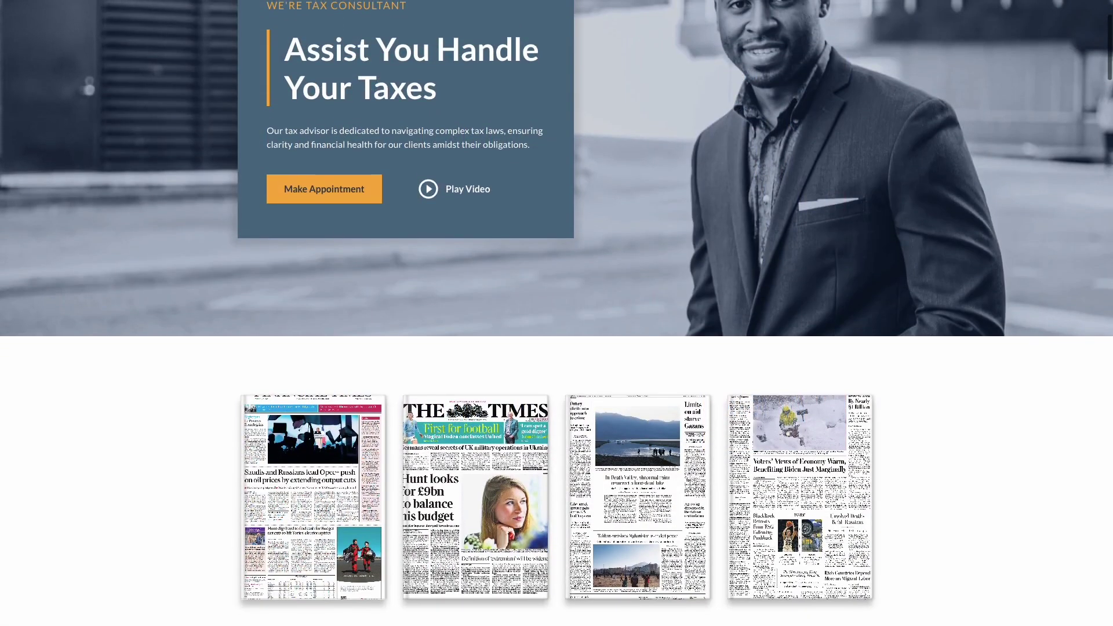
left_click(832, 453)
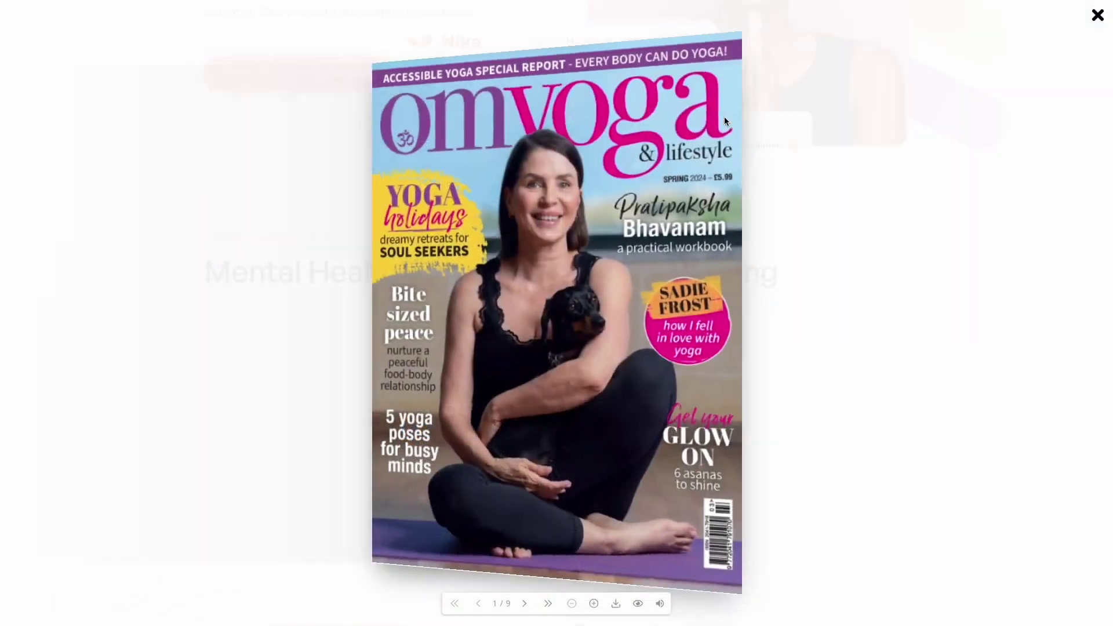
left_click(724, 117)
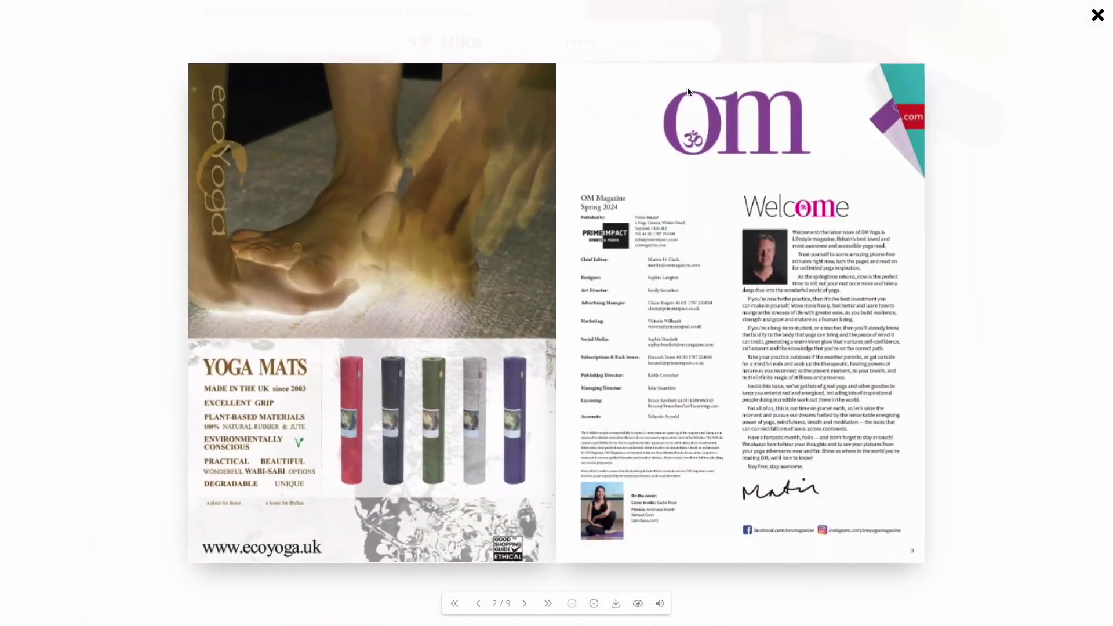
left_click(689, 93)
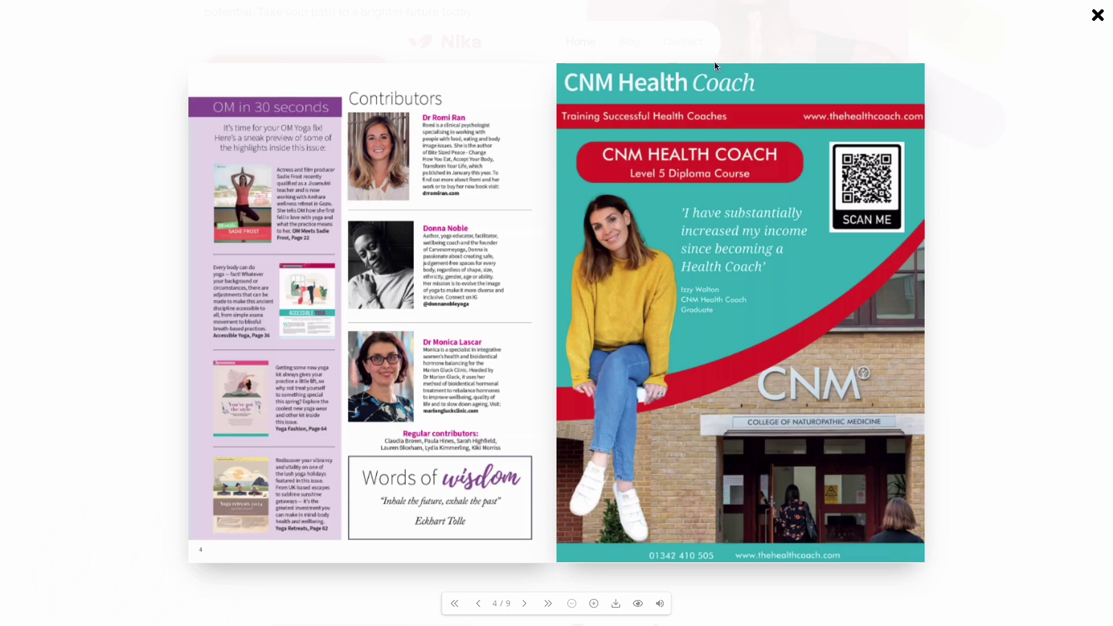
left_click(918, 77)
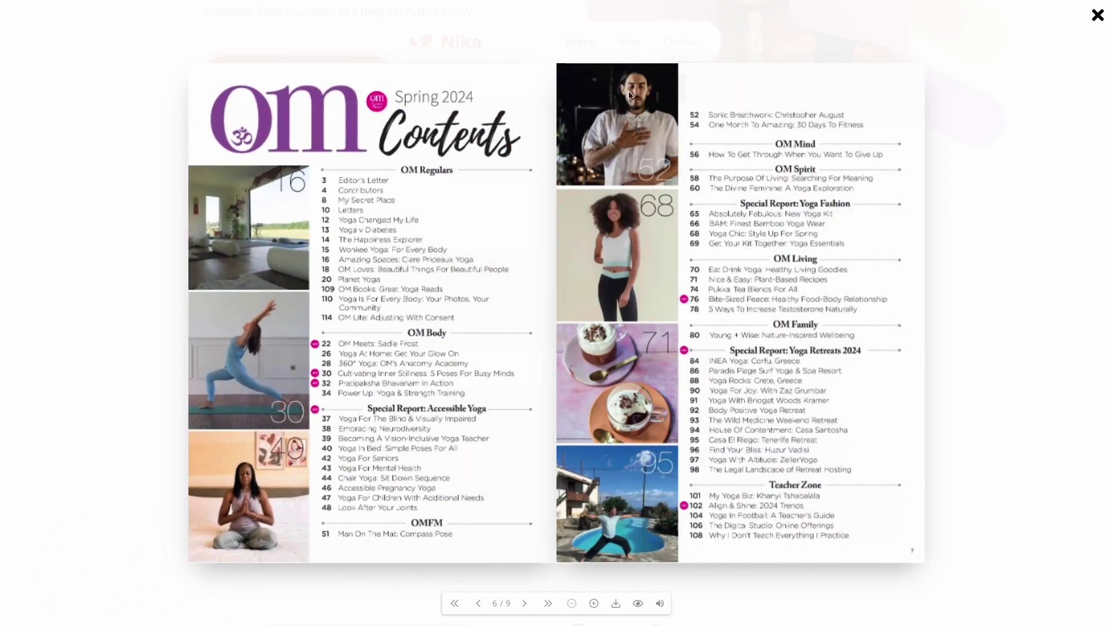